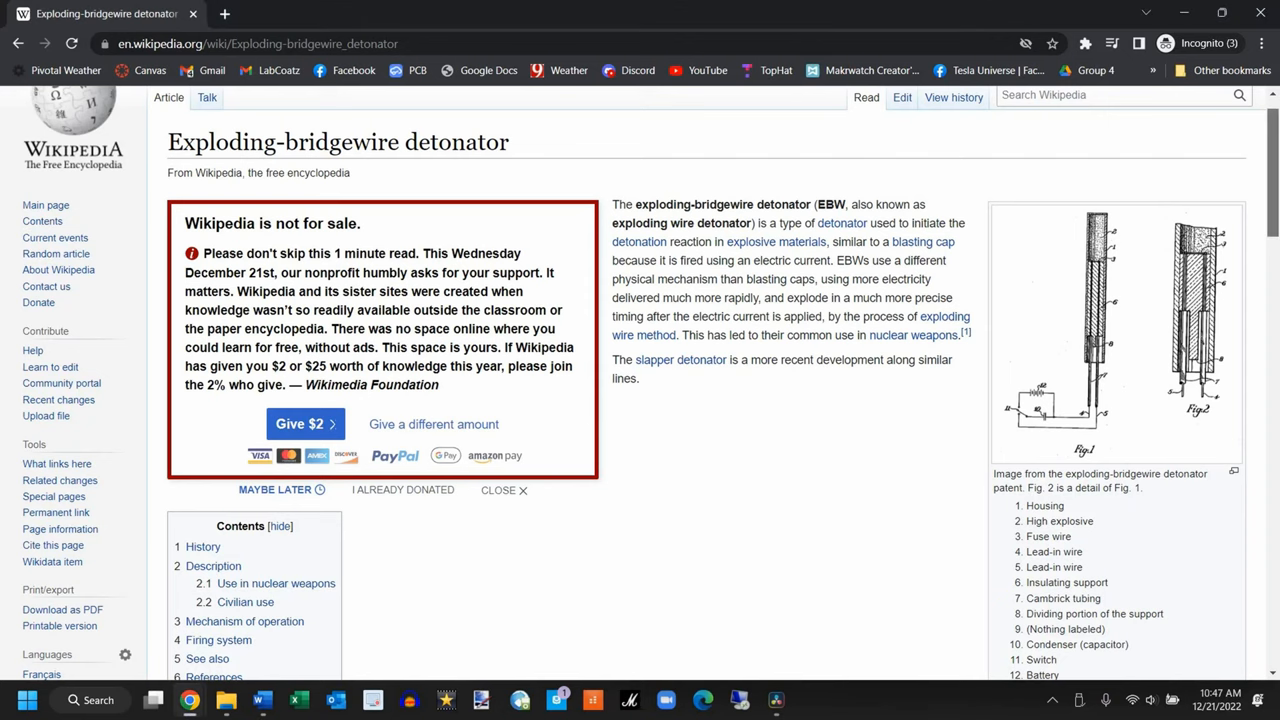
scroll(1142, 232, "down", 1)
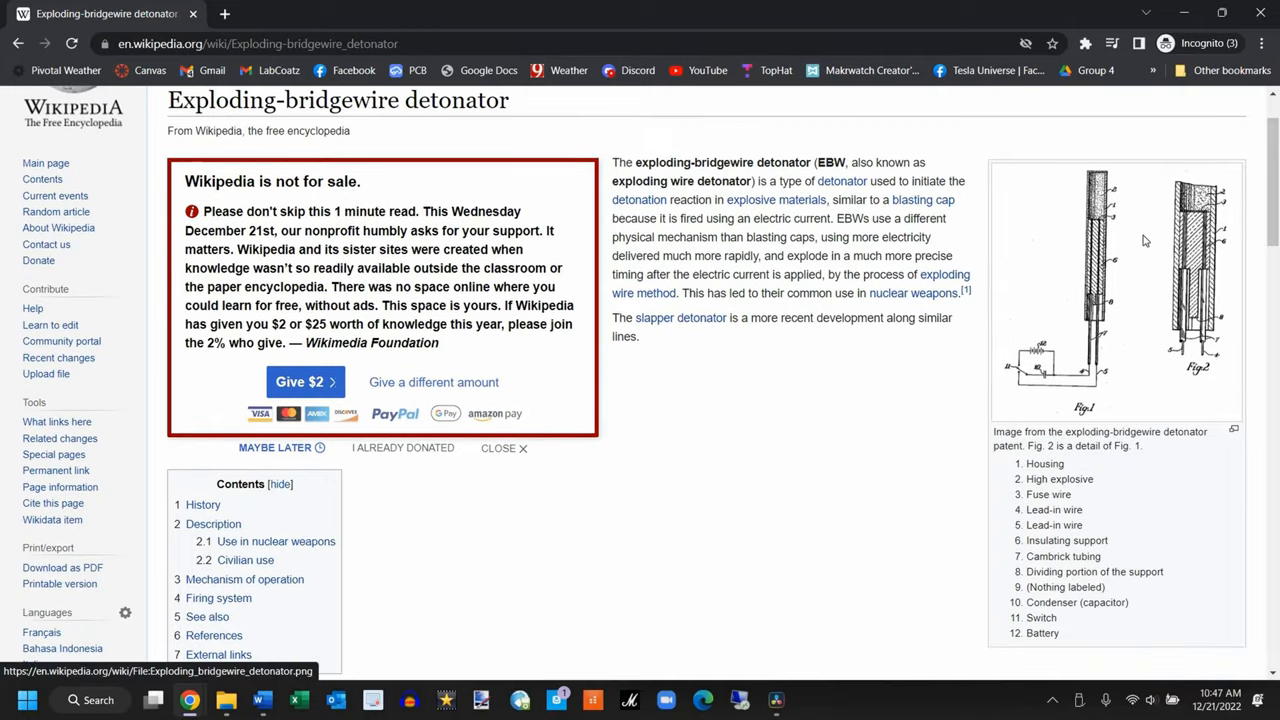
Step: View the detonator patent diagram full-size, then return to the article
left_click(1142, 232)
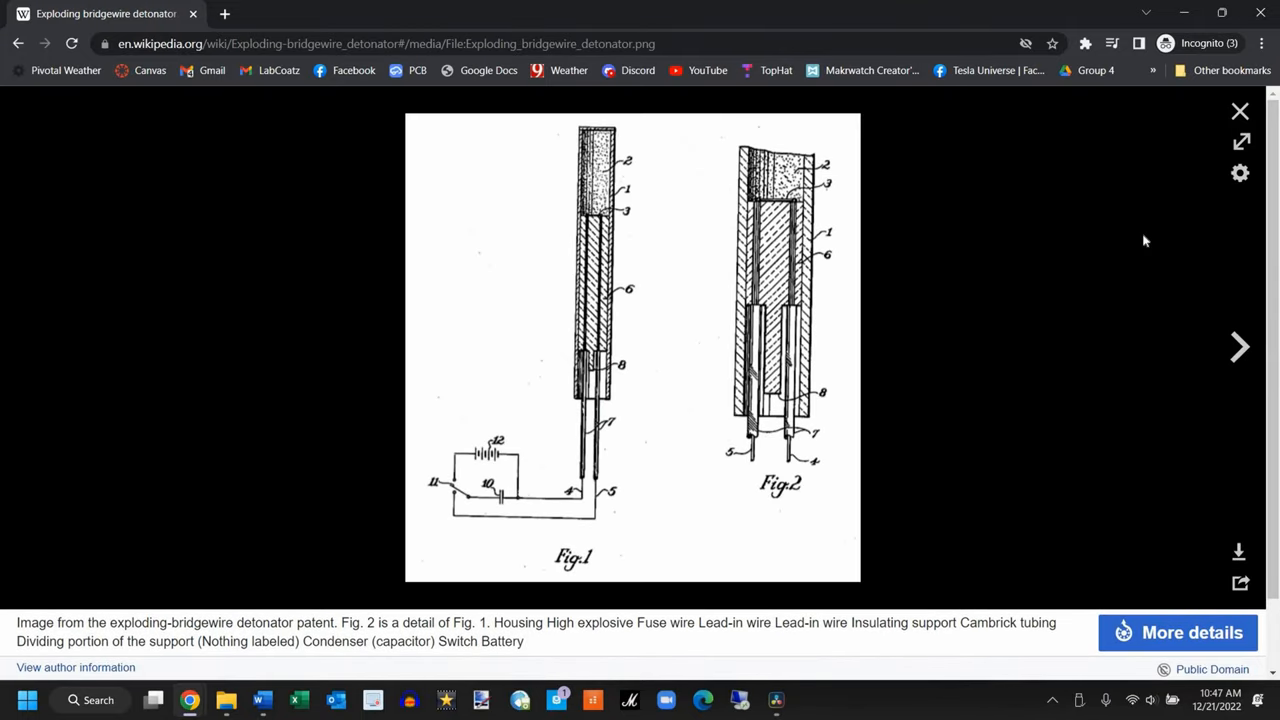
key("Escape")
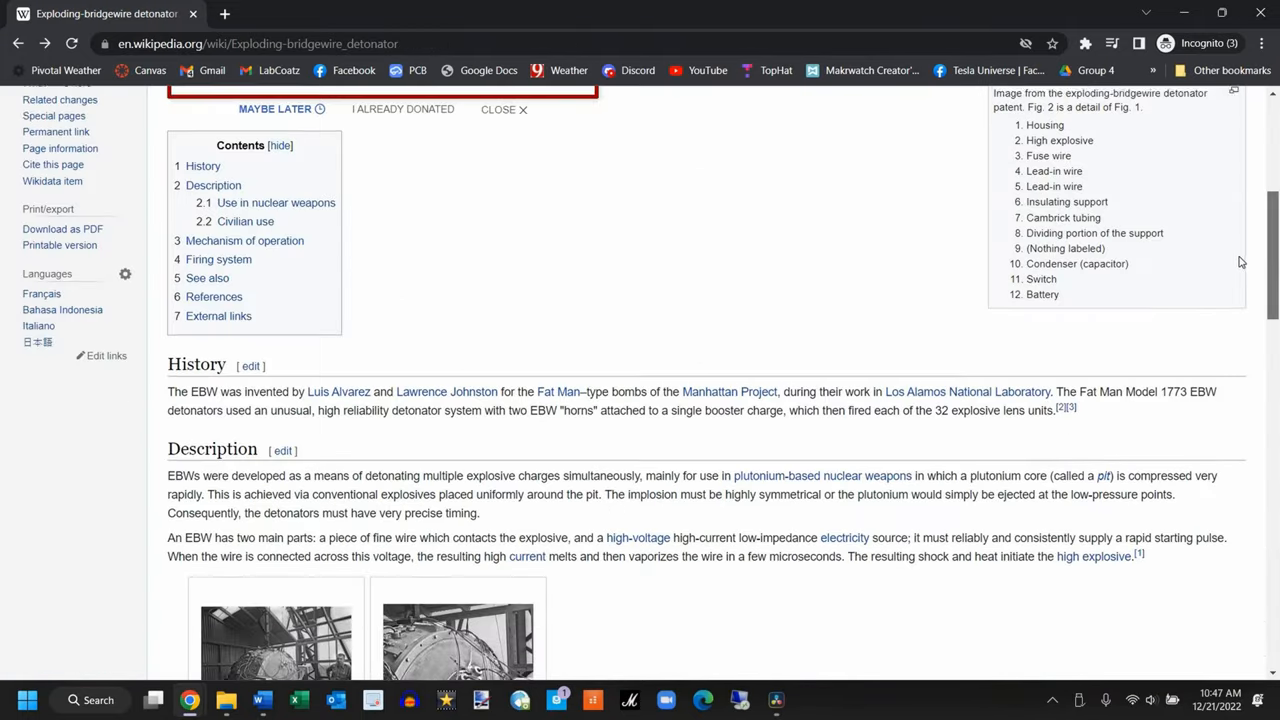
scroll(1230, 280, "down", 3)
scroll(1230, 300, "down", 3)
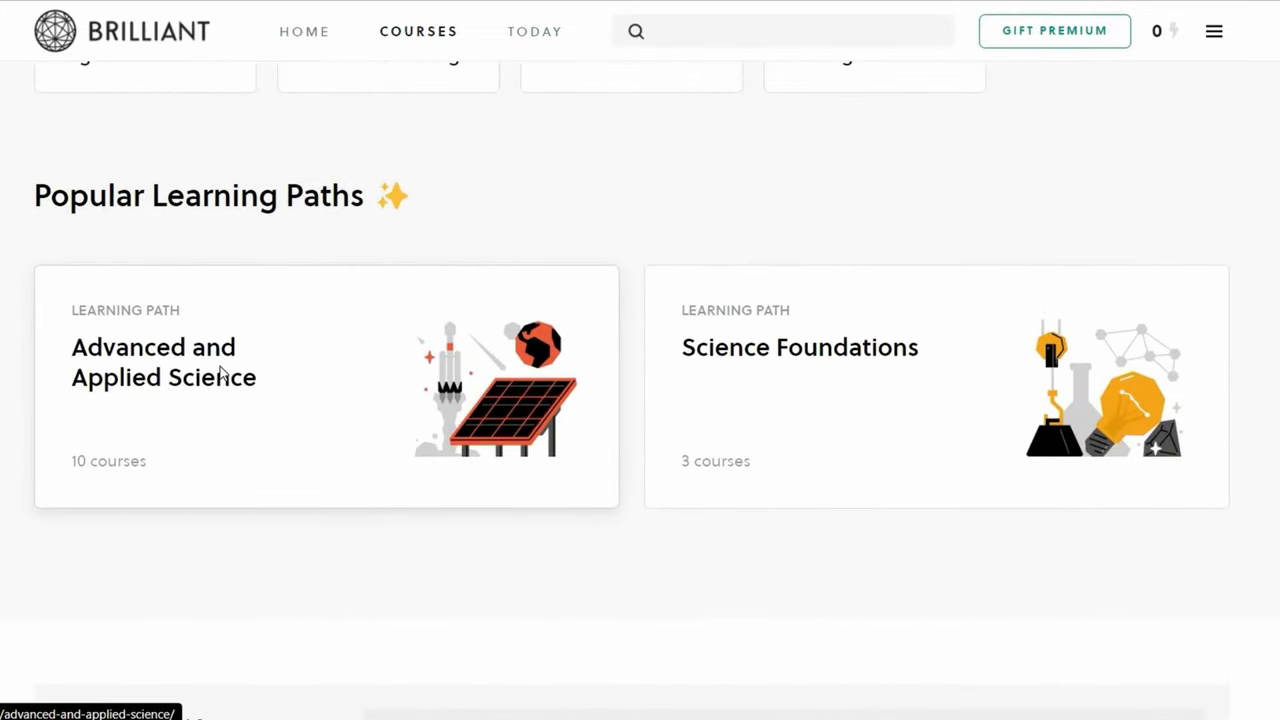
Step: Browse from the Advanced and Applied Science path into the Scientific Thinking course
left_click(222, 372)
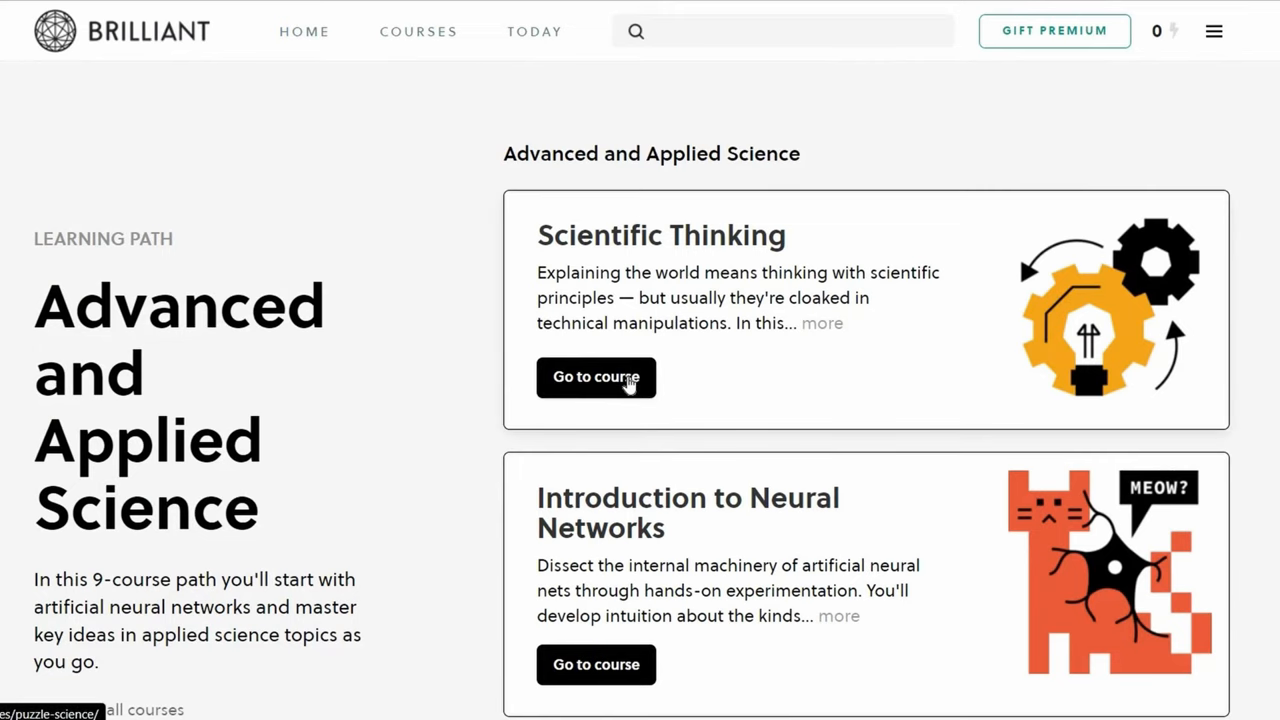
left_click(630, 376)
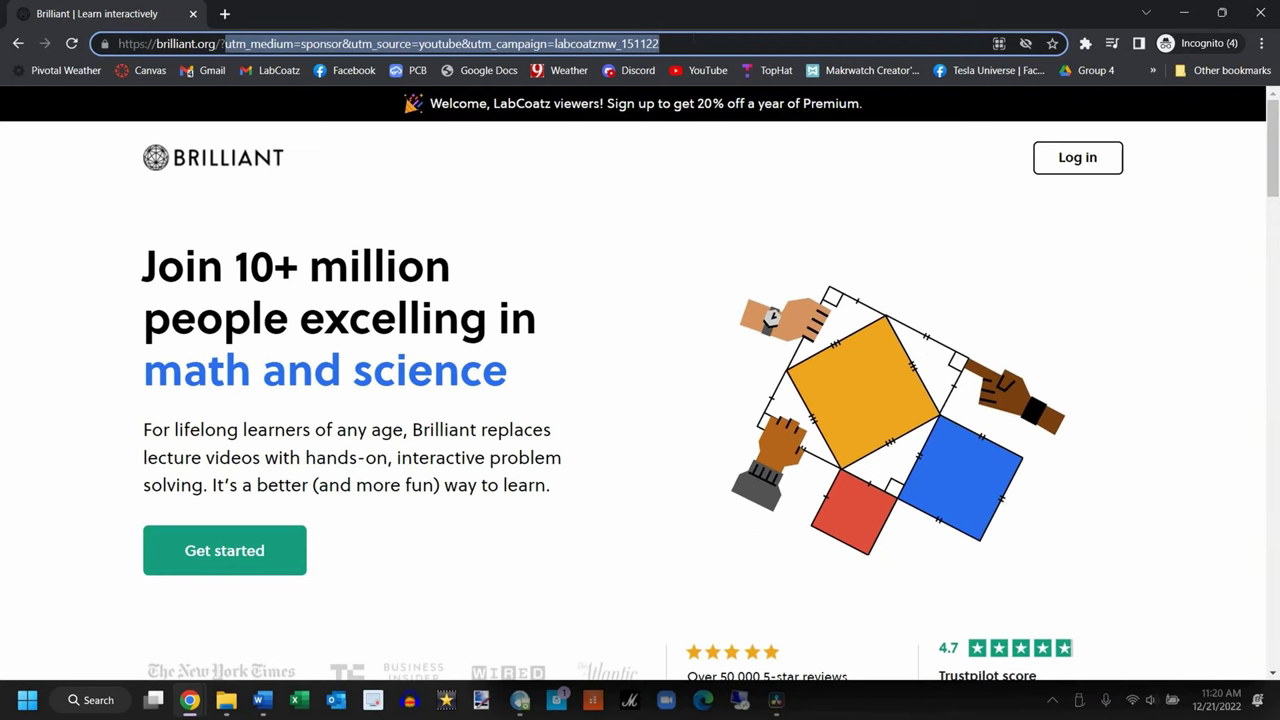
Step: Load brilliant.org/labcoatz, the 20%-off Premium sign-up page, with the welcome offer dismissed
key("BackSpace")
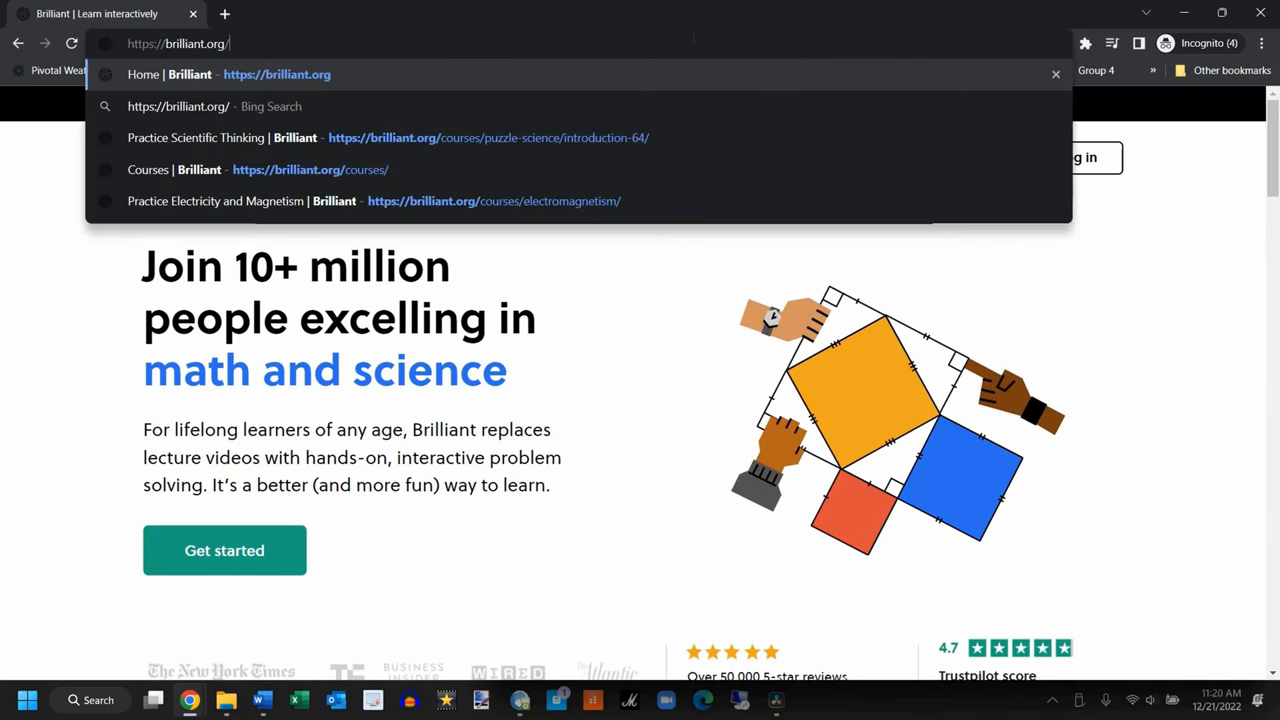
type("labcoa")
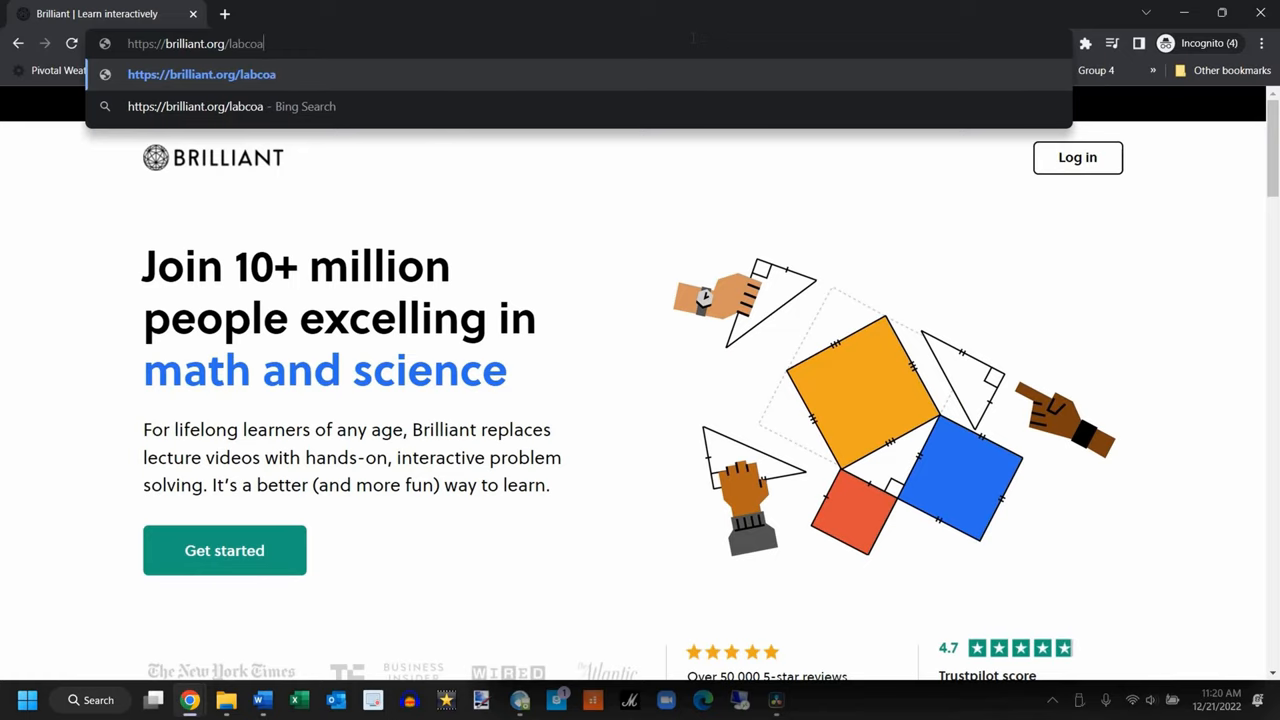
type("tz")
key("Return")
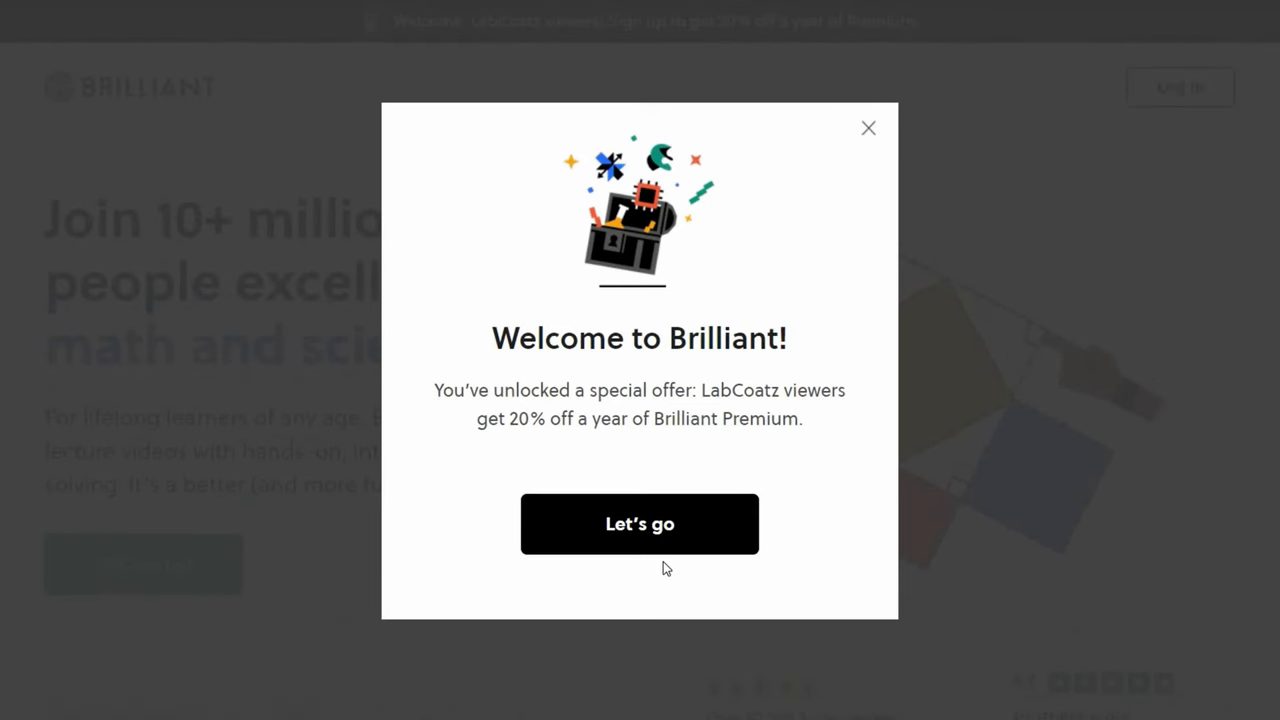
left_click(686, 538)
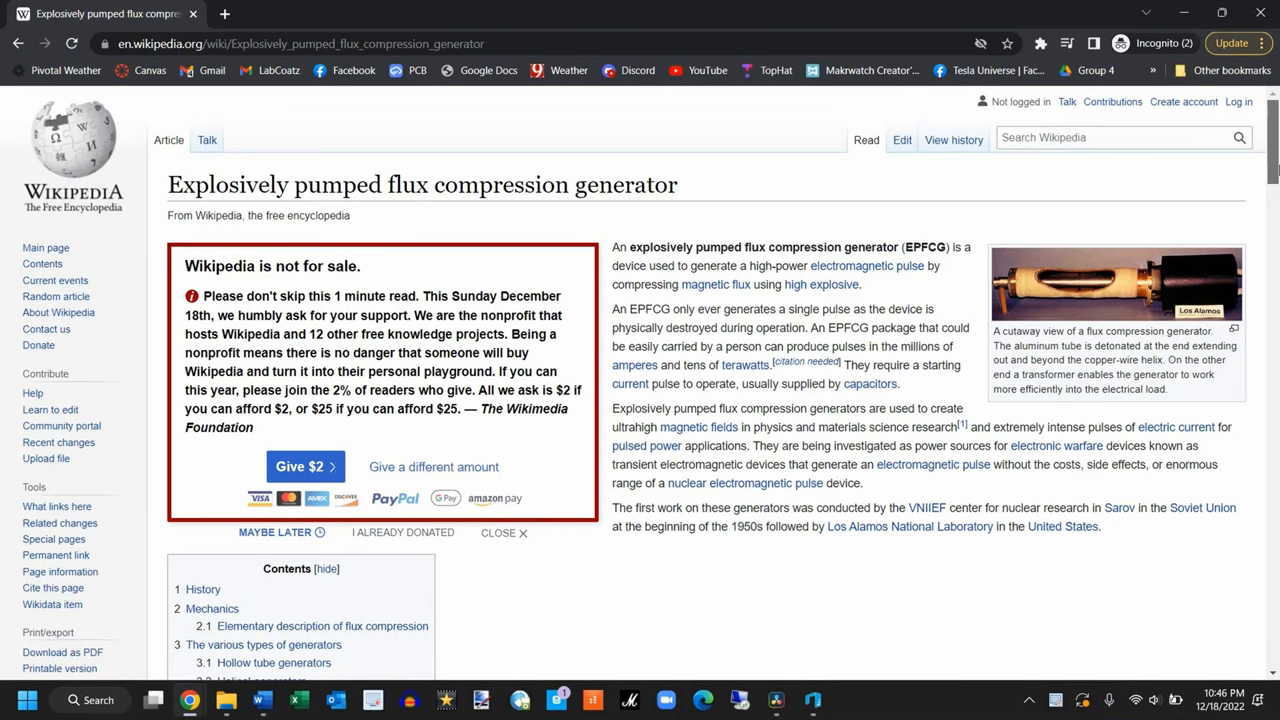
scroll(640, 400, "down", 1)
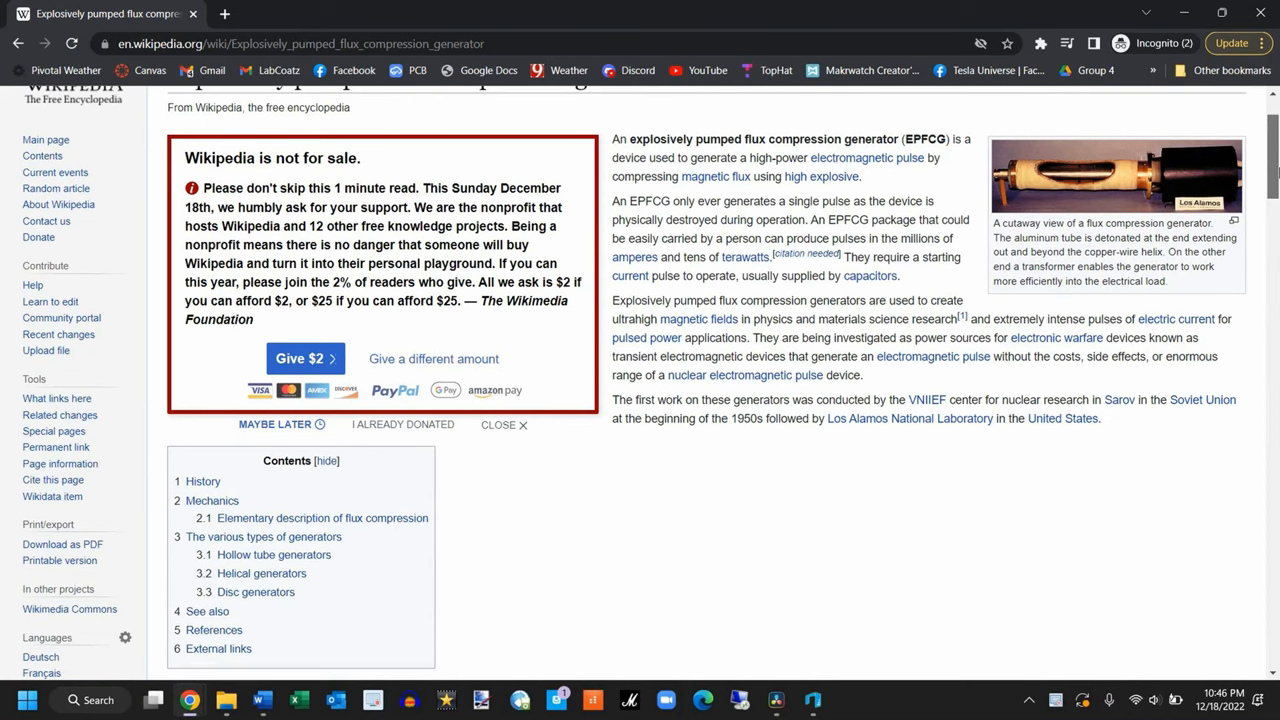
Step: View the flux compression generator cutaway photo full-size, close it, and orbit the 3D Builder model
left_click(1165, 178)
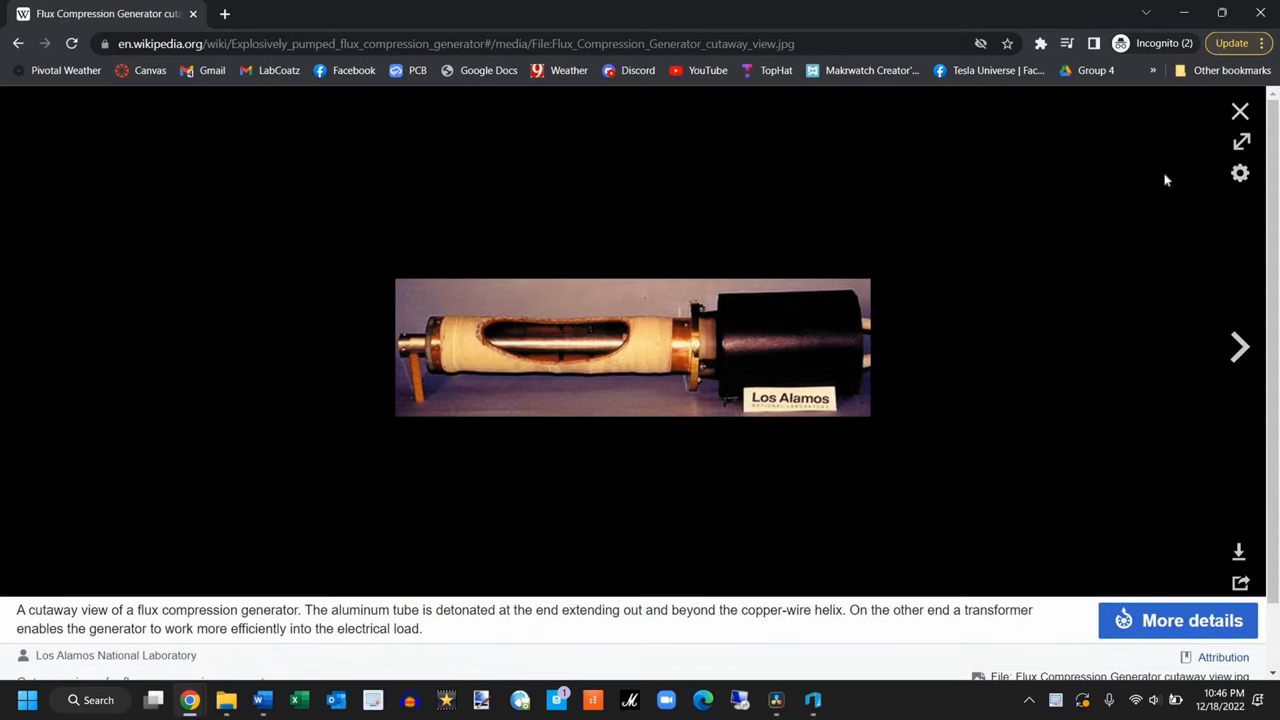
left_click(1240, 112)
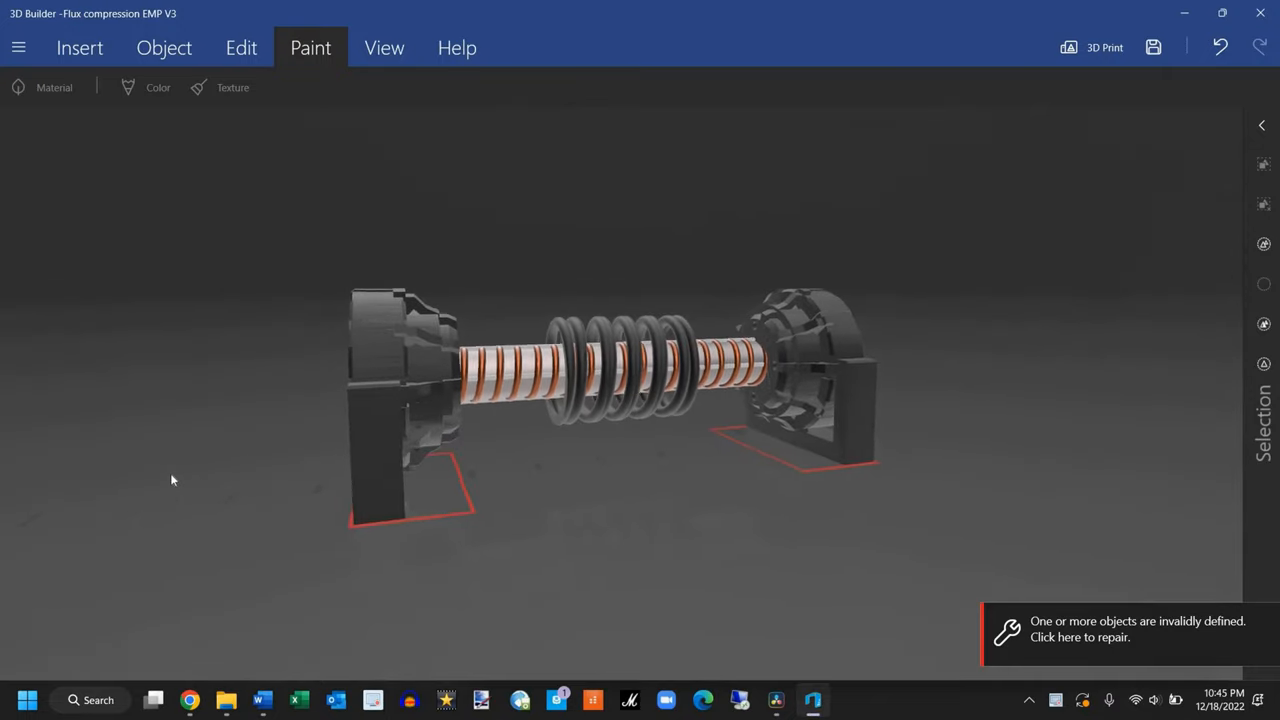
mouse_move(170, 480)
left_mouse_down()
mouse_move(196, 508)
mouse_move(266, 503)
left_mouse_up()
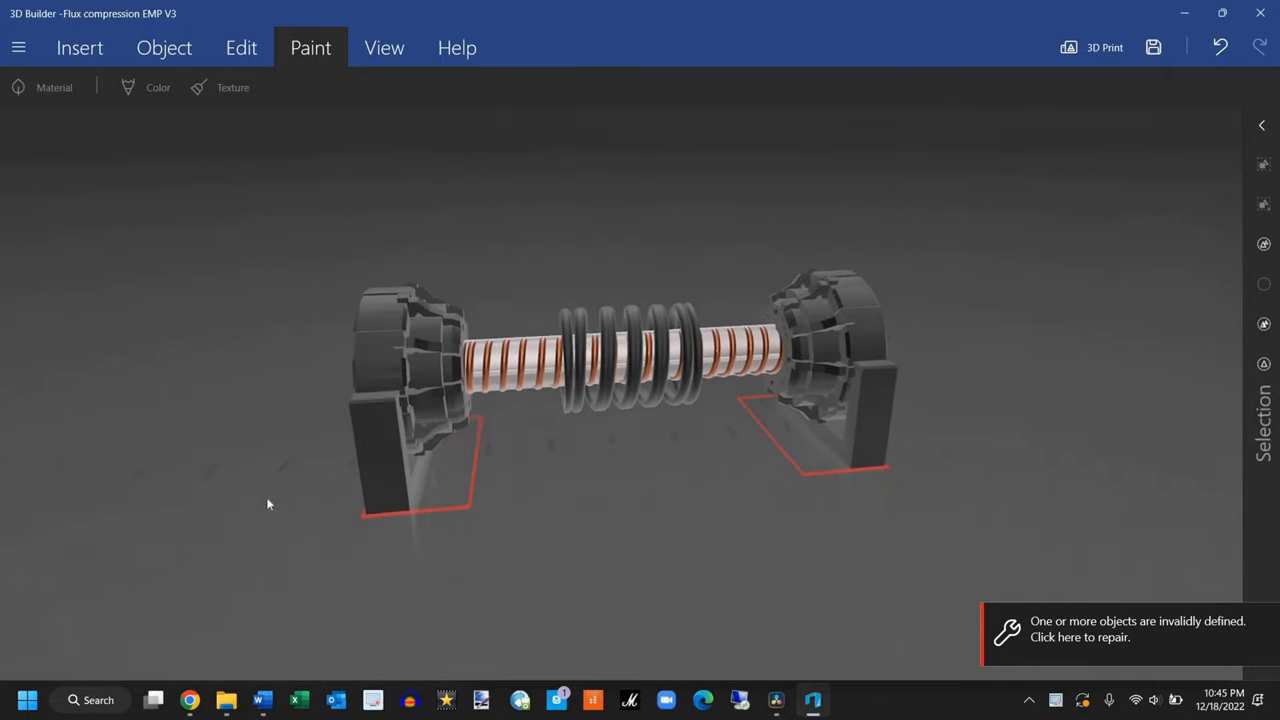